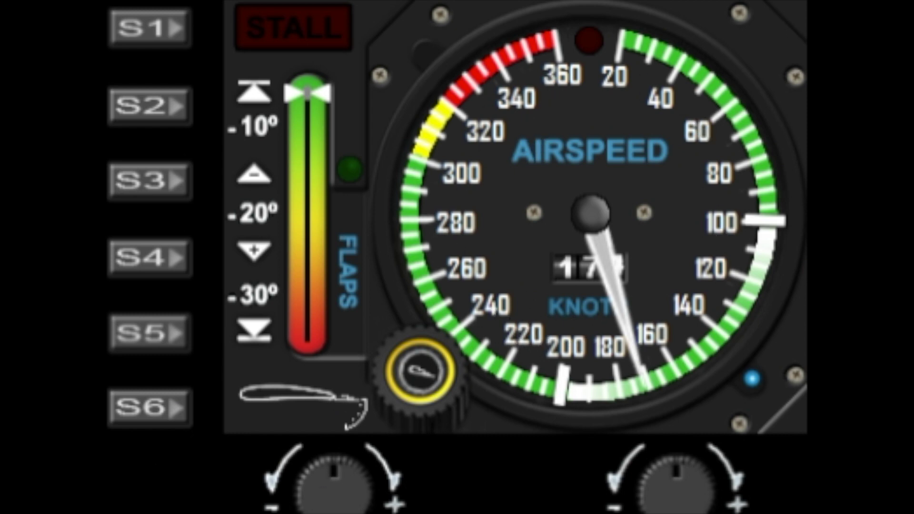
# Change the dial scale from a 360 to a 405-knot maximum, starting at 23.
pyautogui.click(146, 428)
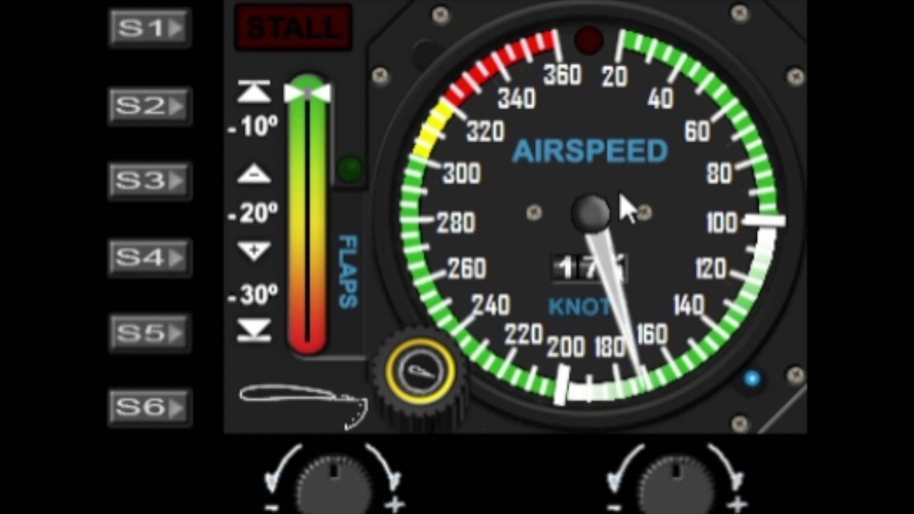
pyautogui.click(147, 411)
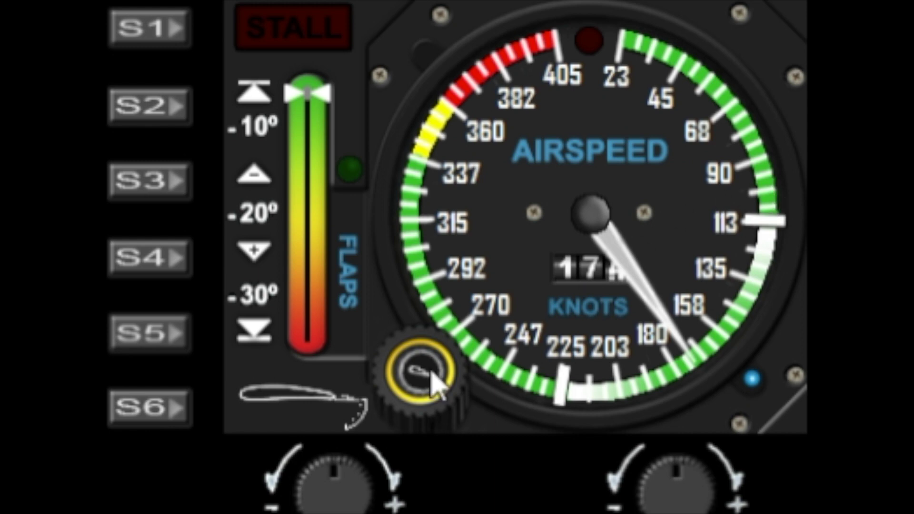
# Switch to coarser speed labels and cycle the speed range up toward 720.
pyautogui.click(156, 30)
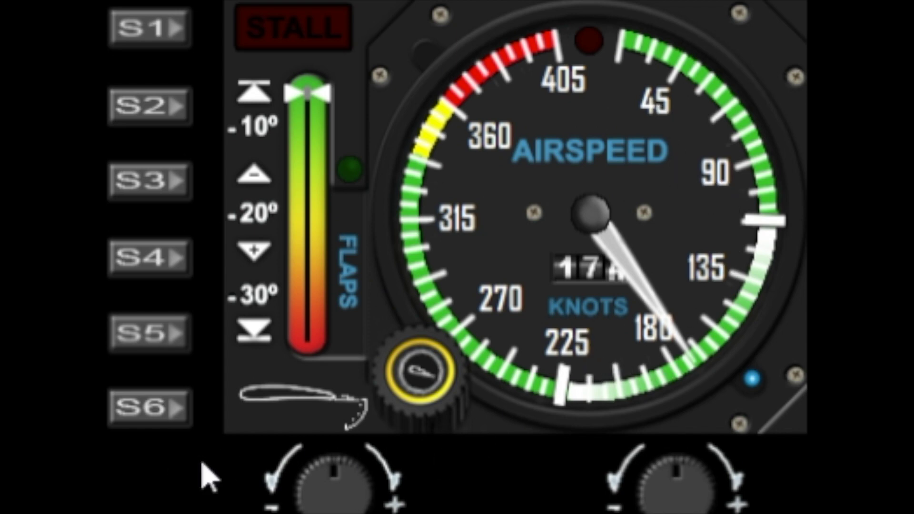
pyautogui.click(135, 414)
pyautogui.click(134, 415)
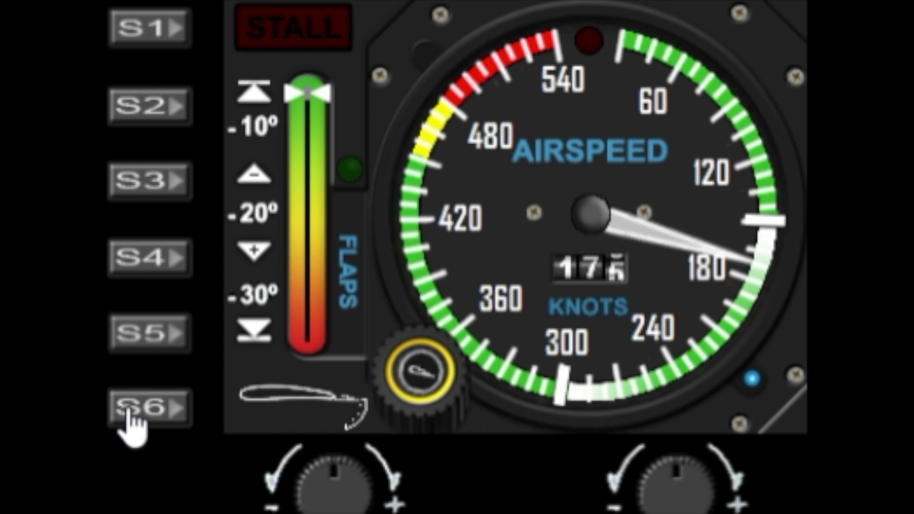
pyautogui.click(134, 415)
pyautogui.click(135, 415)
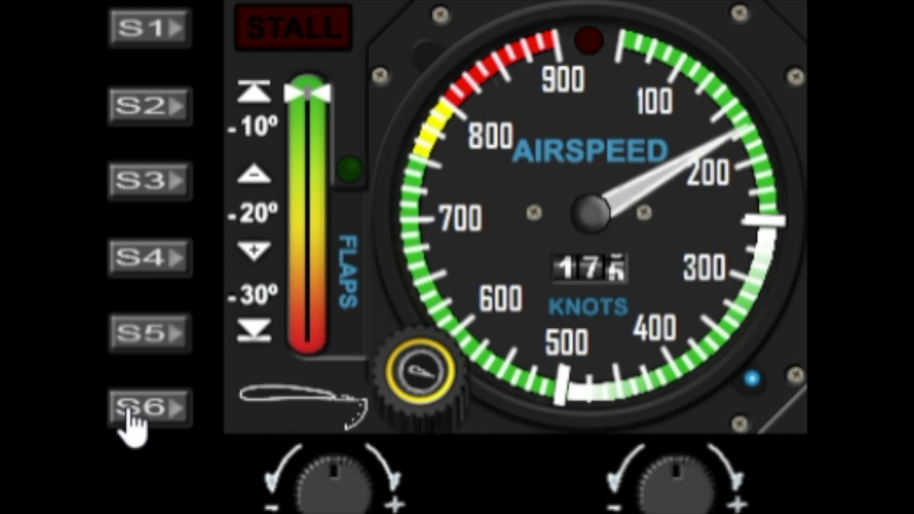
pyautogui.click(134, 414)
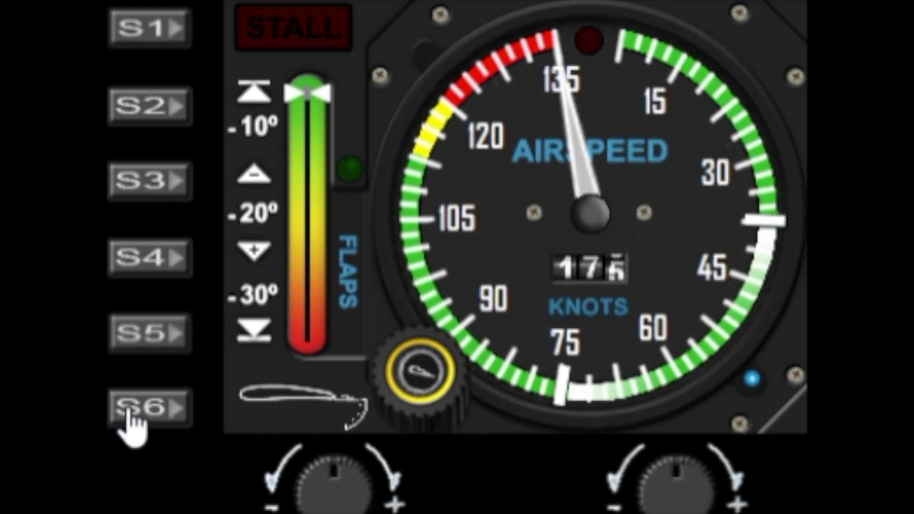
pyautogui.click(134, 415)
pyautogui.click(134, 414)
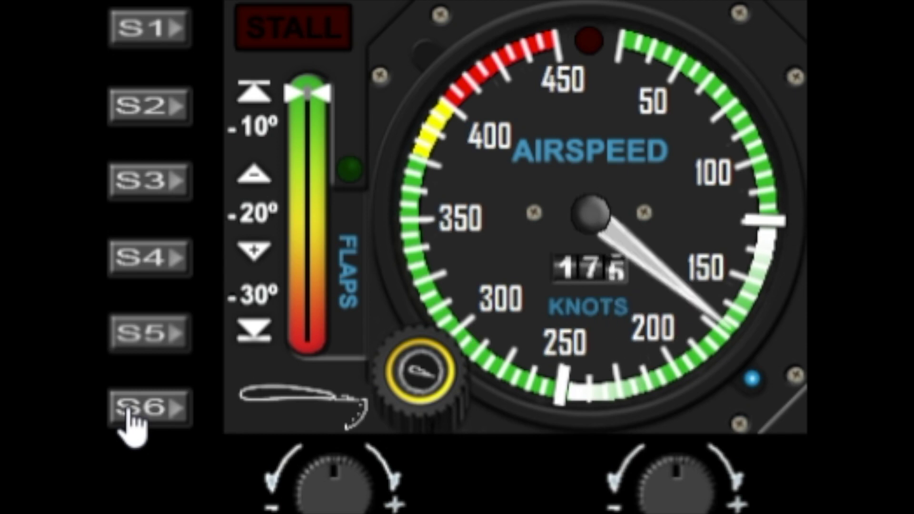
pyautogui.click(135, 415)
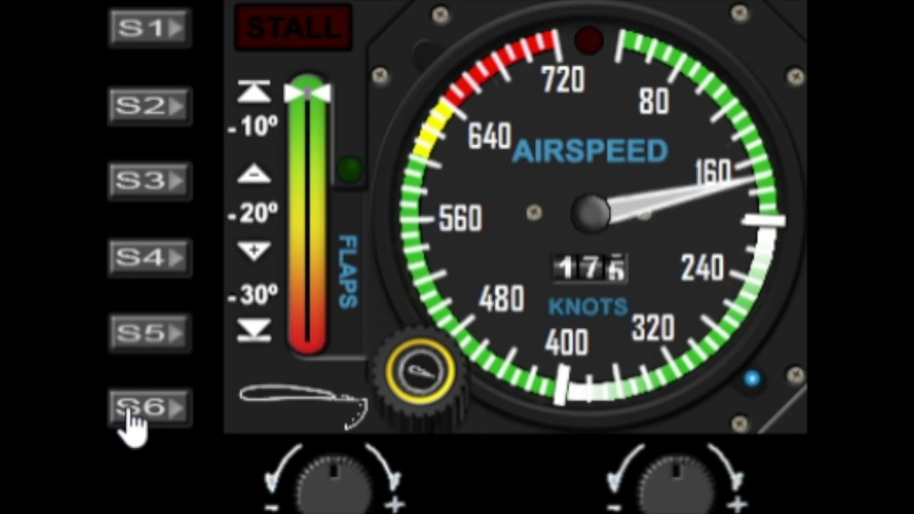
# Raise the dial maximum through 765 to 810 knots, with coarse 90-knot labels.
pyautogui.click(150, 27)
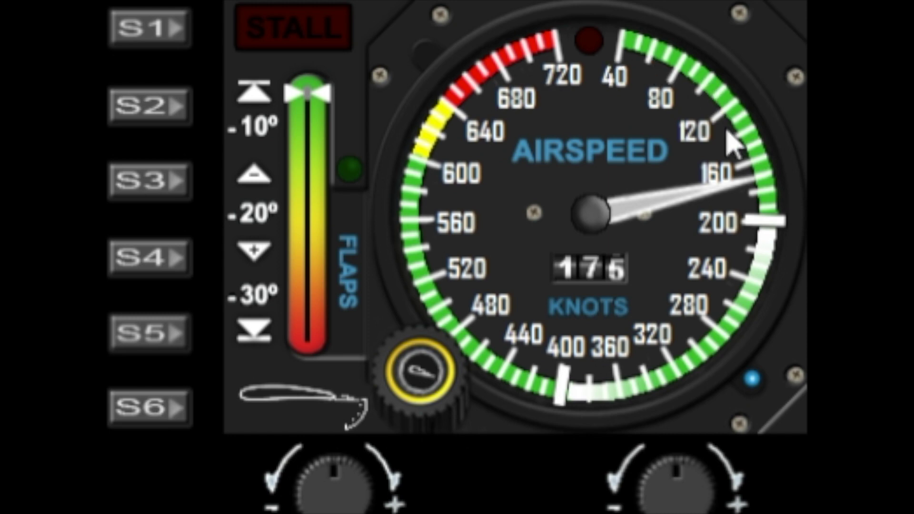
pyautogui.click(132, 409)
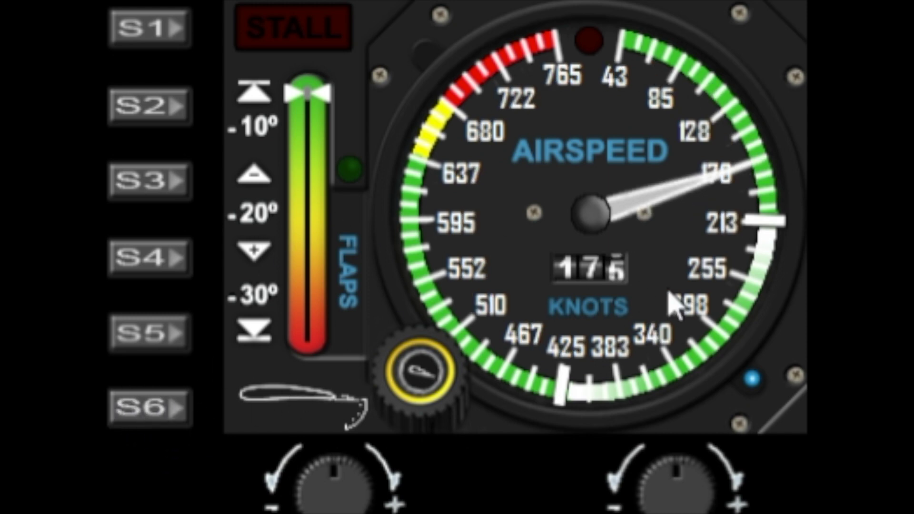
pyautogui.click(130, 415)
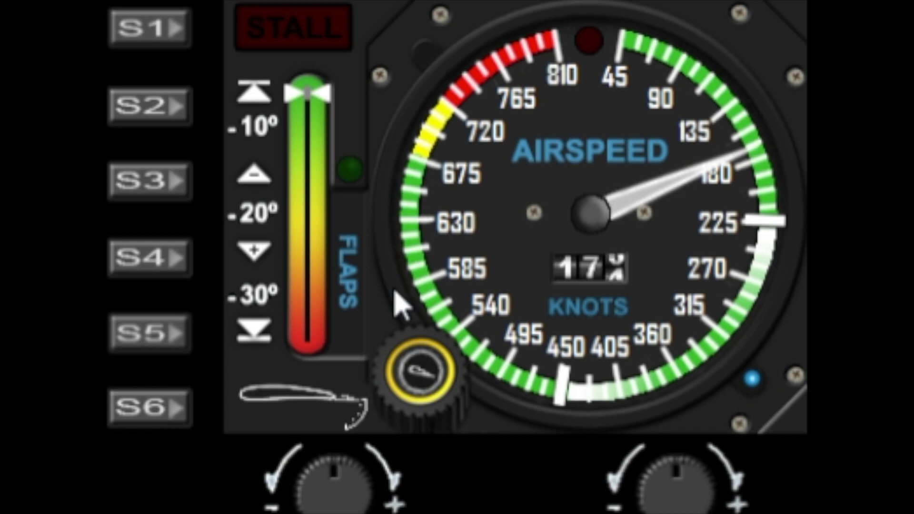
pyautogui.click(140, 33)
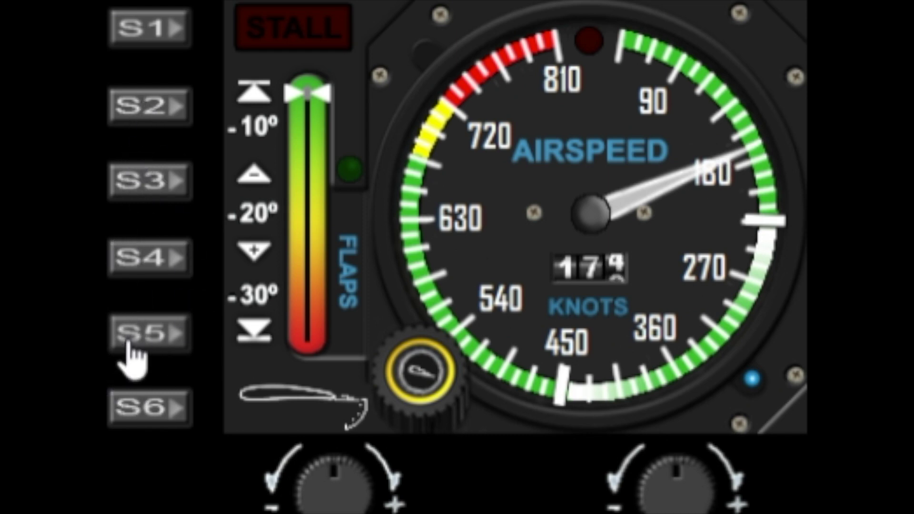
# Lower the flaps past -20°, then bring them back up to about -10°.
pyautogui.click(161, 348)
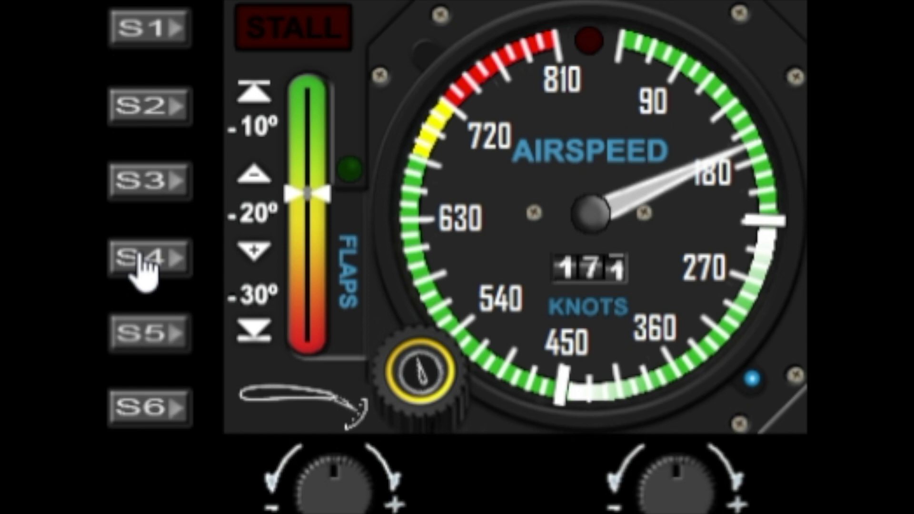
pyautogui.click(146, 259)
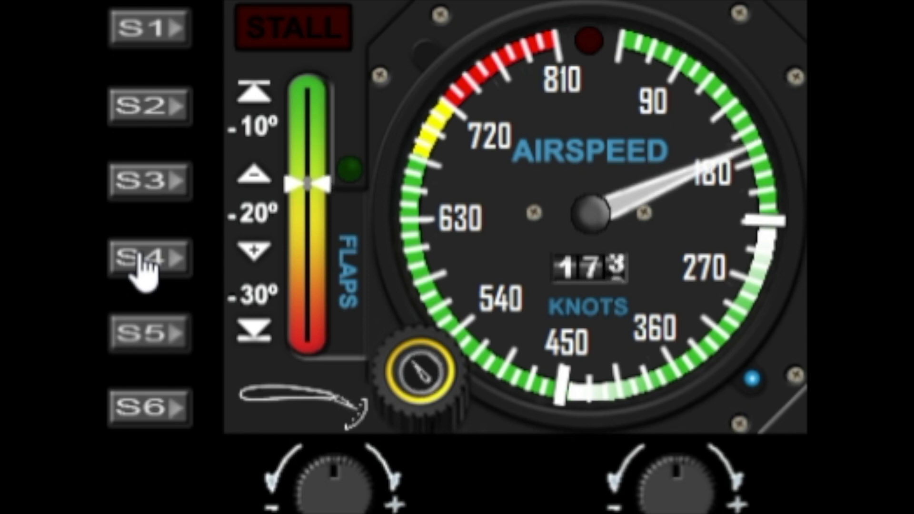
pyautogui.click(156, 115)
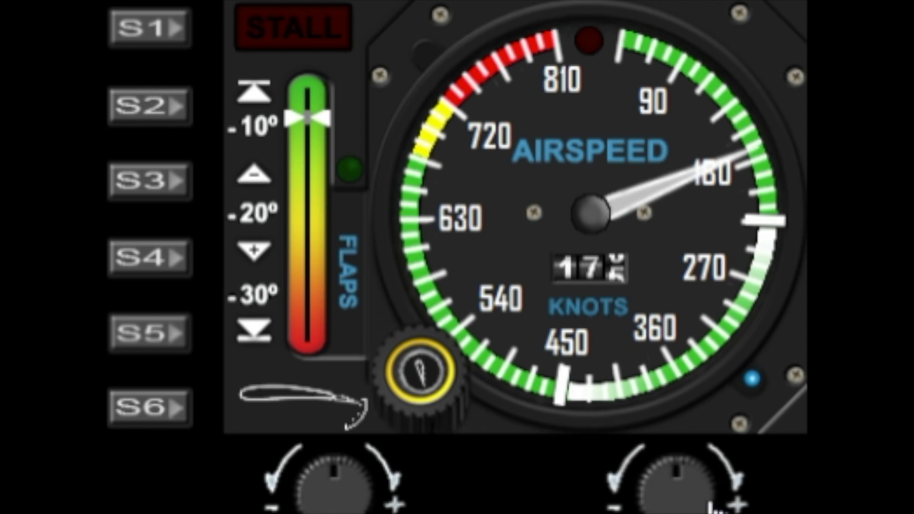
pyautogui.click(420, 368)
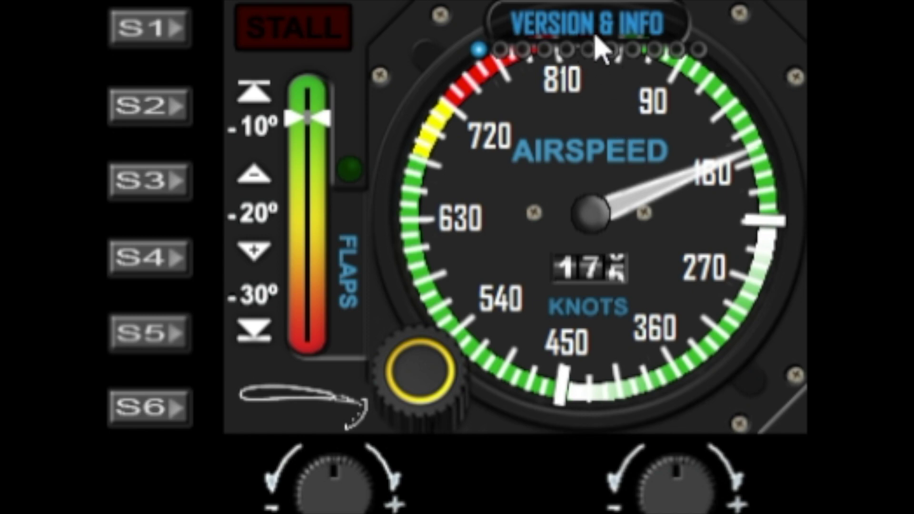
# View Version & Info, preview the side button labels, then enter Set Red Zone.
pyautogui.click(367, 503)
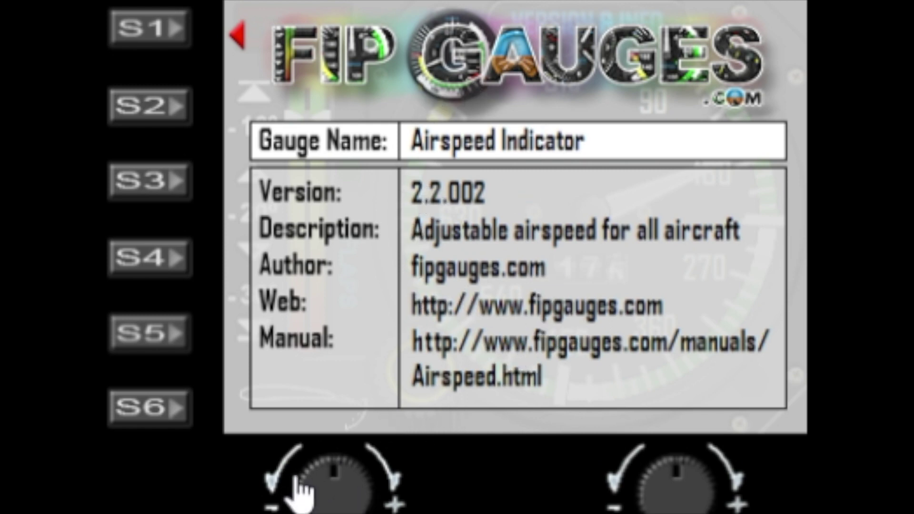
pyautogui.click(278, 486)
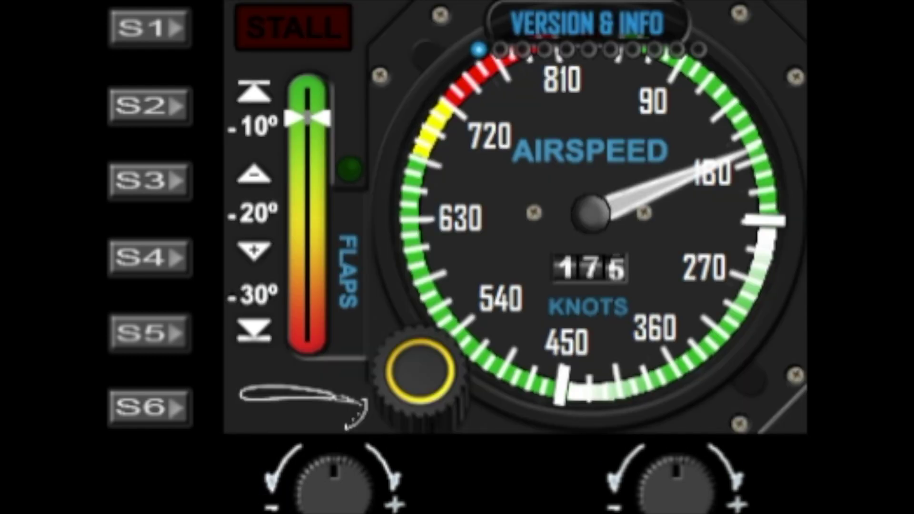
pyautogui.click(721, 503)
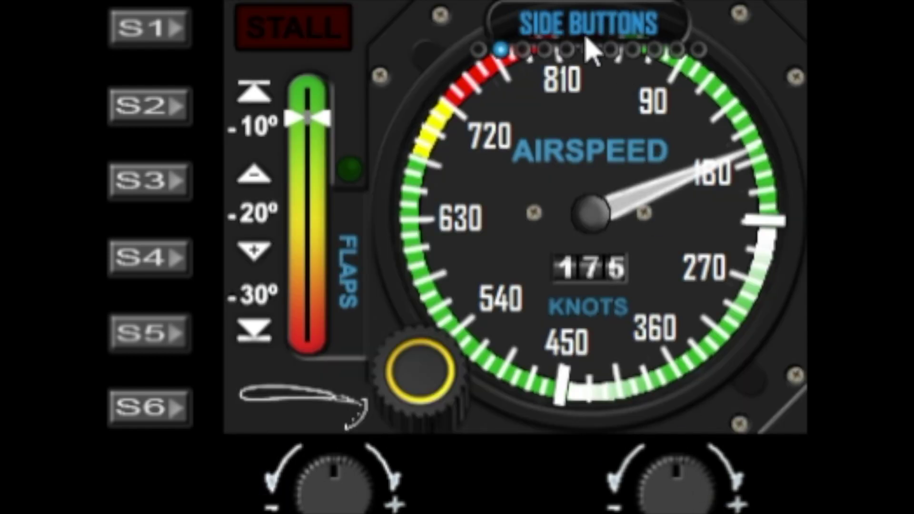
pyautogui.click(363, 500)
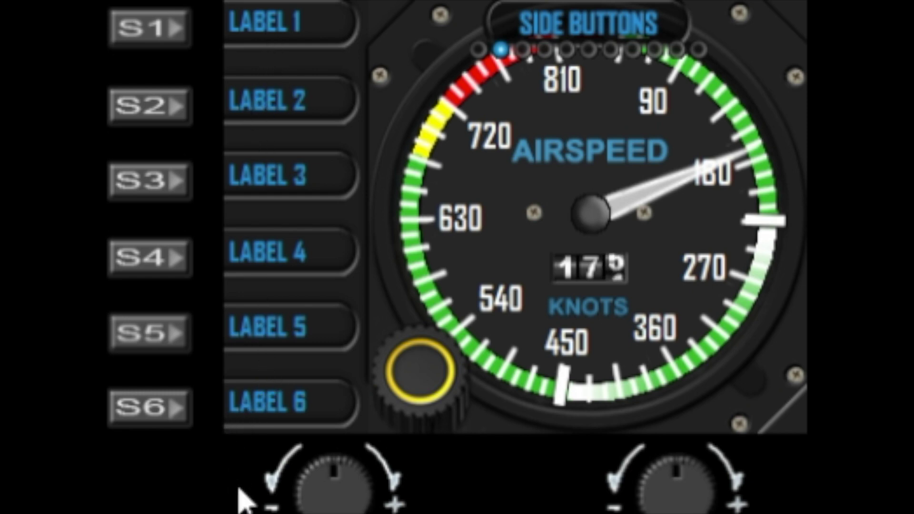
pyautogui.click(315, 492)
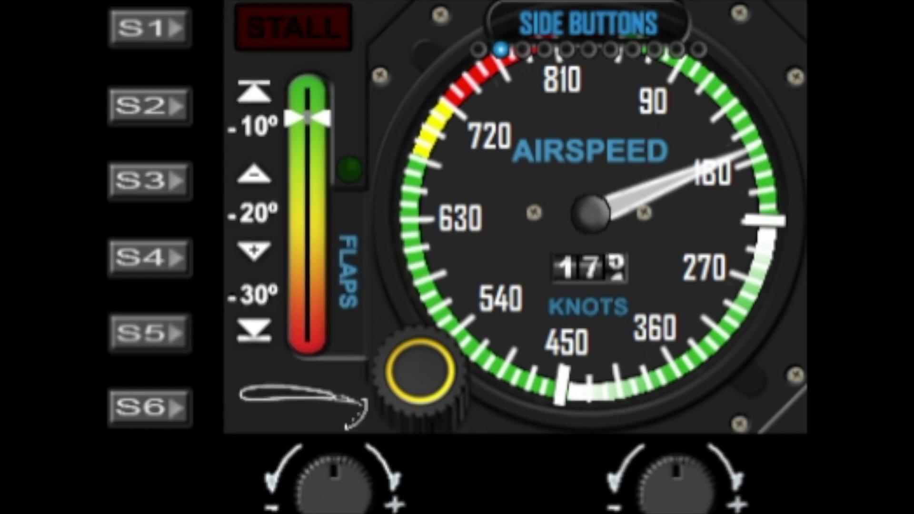
pyautogui.click(706, 494)
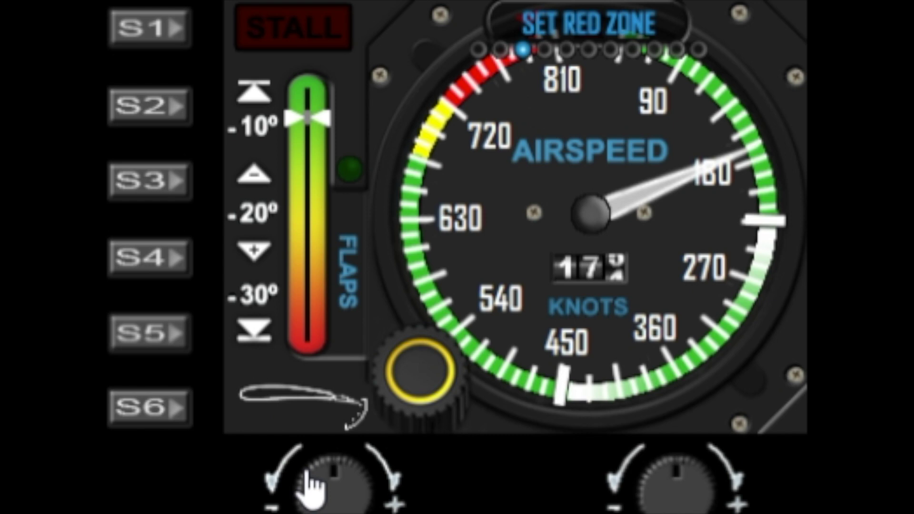
pyautogui.moveTo(312, 486); pyautogui.dragTo(326, 486)
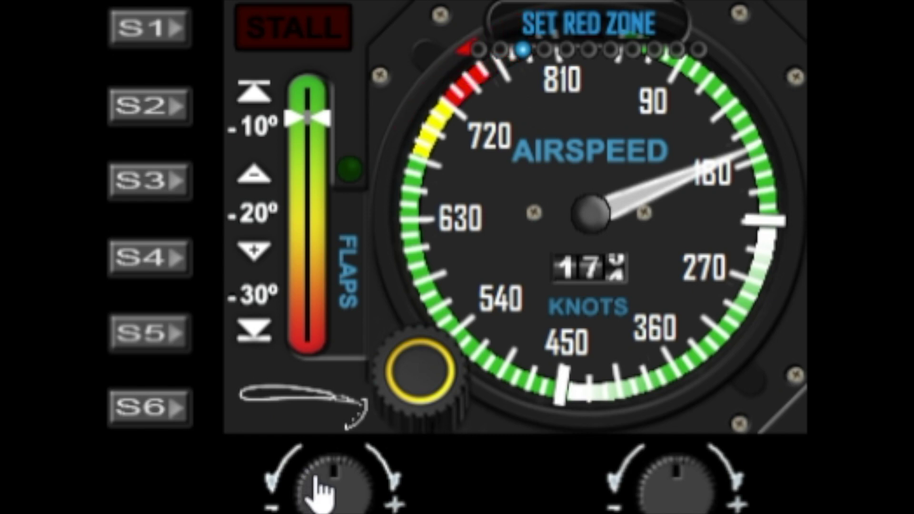
# Move the yellow zone boundary down the dial, then nudge it back slightly.
pyautogui.click(692, 493)
pyautogui.moveTo(295, 475); pyautogui.dragTo(295, 489)
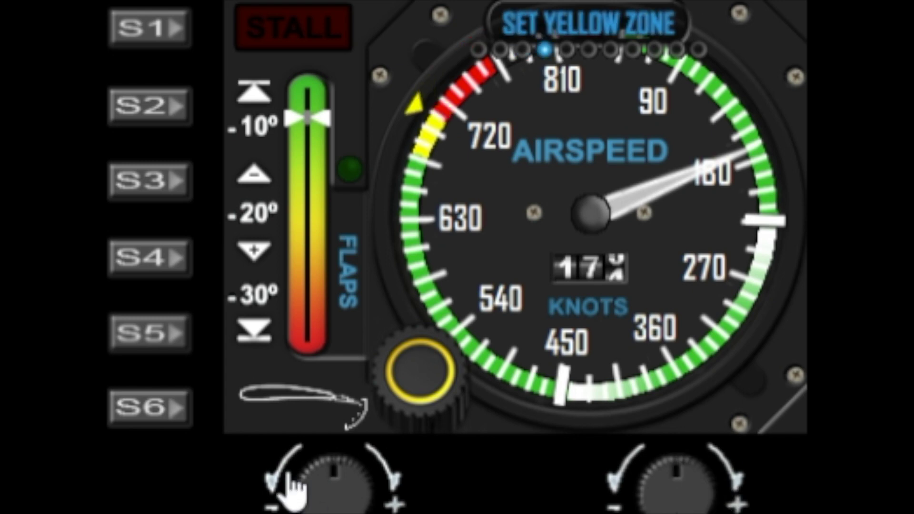
pyautogui.click(295, 489)
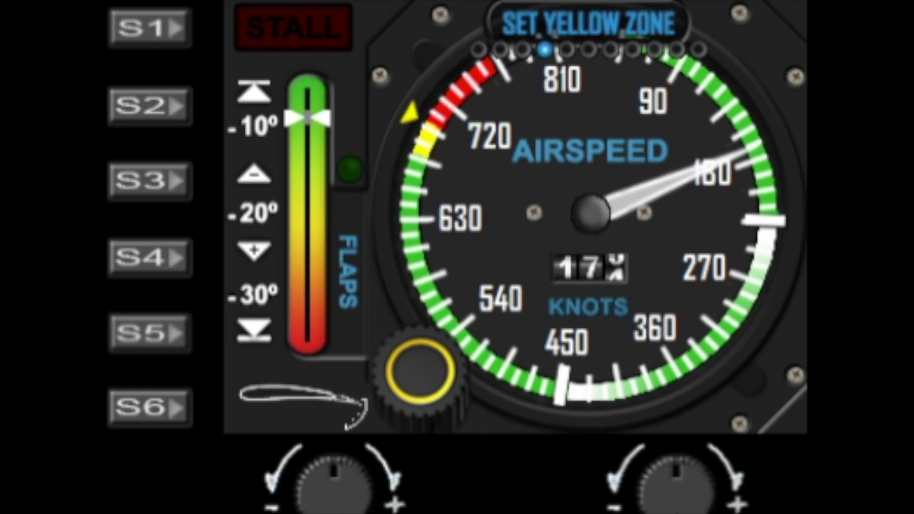
# Shift the green boundary to enlarge yellow, and extend red past 630.
pyautogui.click(711, 500)
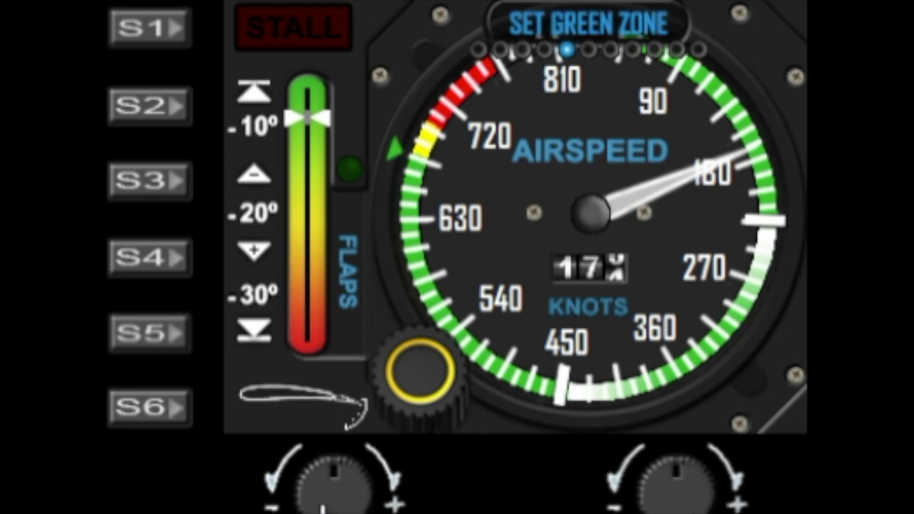
pyautogui.moveTo(308, 493); pyautogui.dragTo(308, 492)
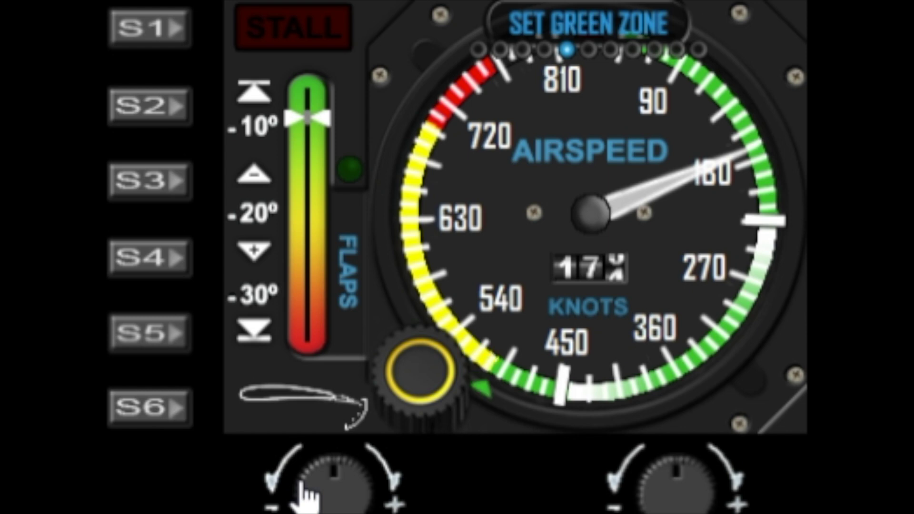
pyautogui.click(309, 493)
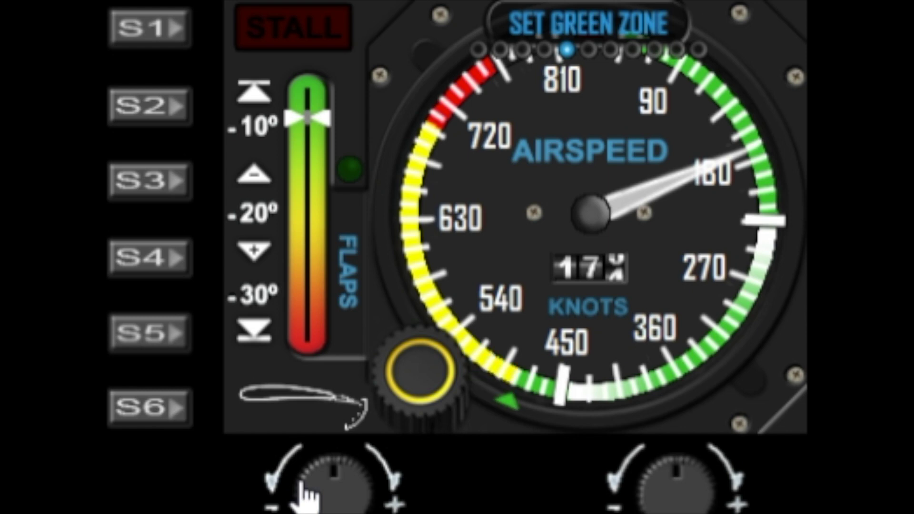
pyautogui.click(646, 500)
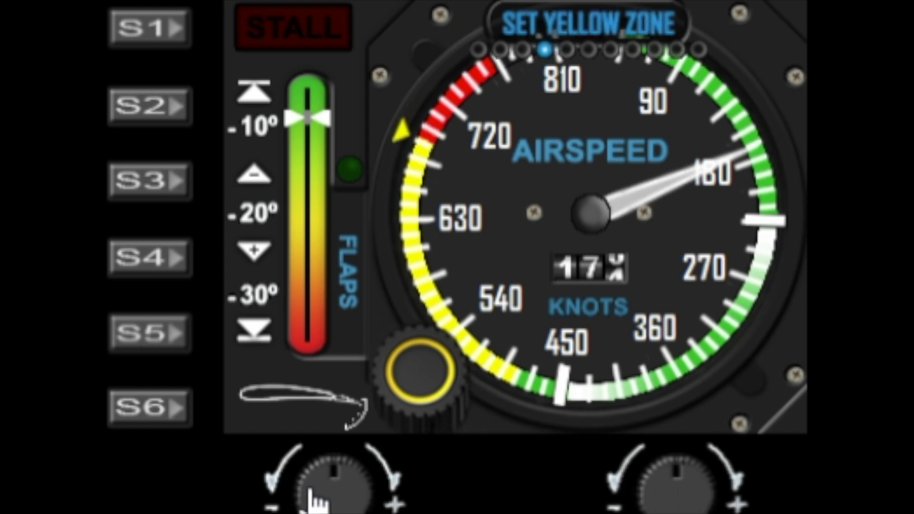
pyautogui.moveTo(314, 497); pyautogui.dragTo(315, 496)
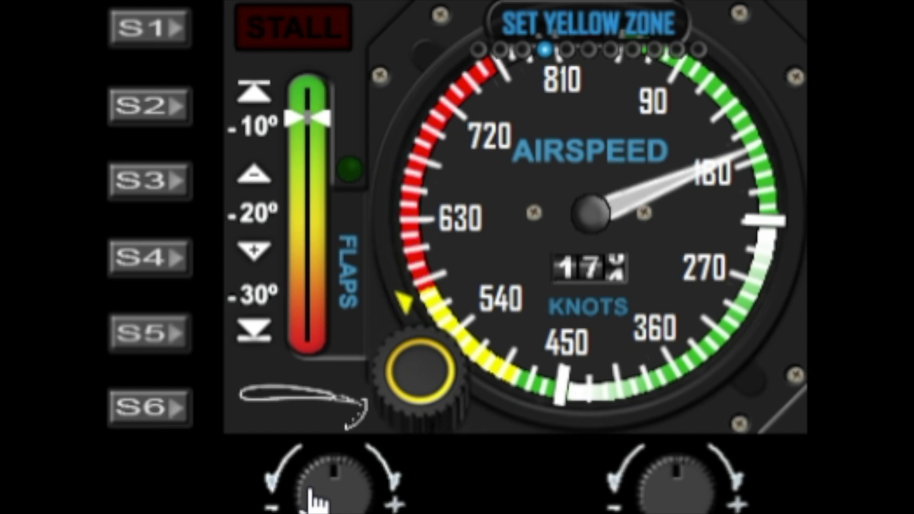
# Step through the mini-menu options to reach the Set Flaps Zone setting.
pyautogui.click(706, 492)
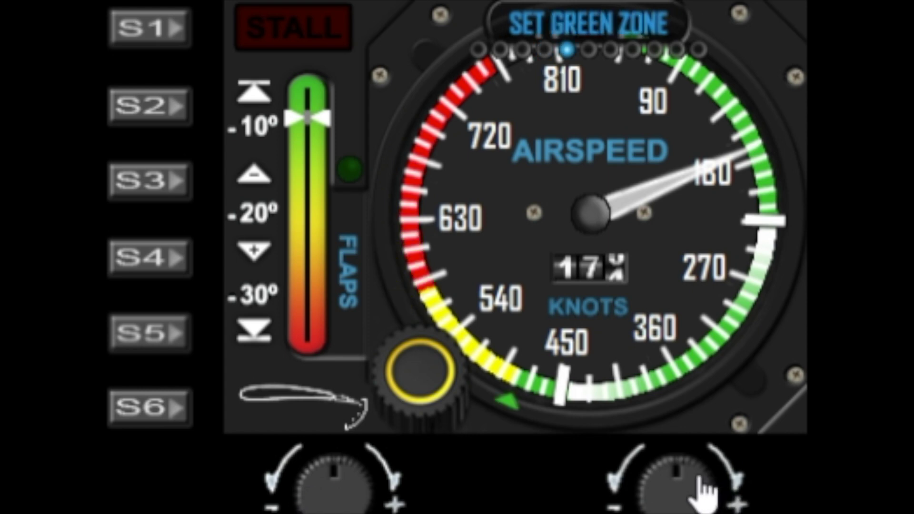
pyautogui.click(707, 492)
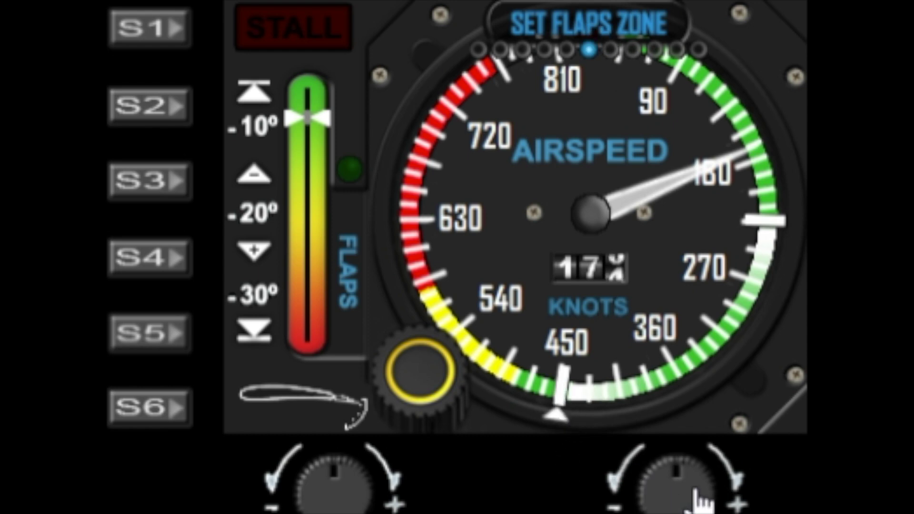
pyautogui.click(653, 496)
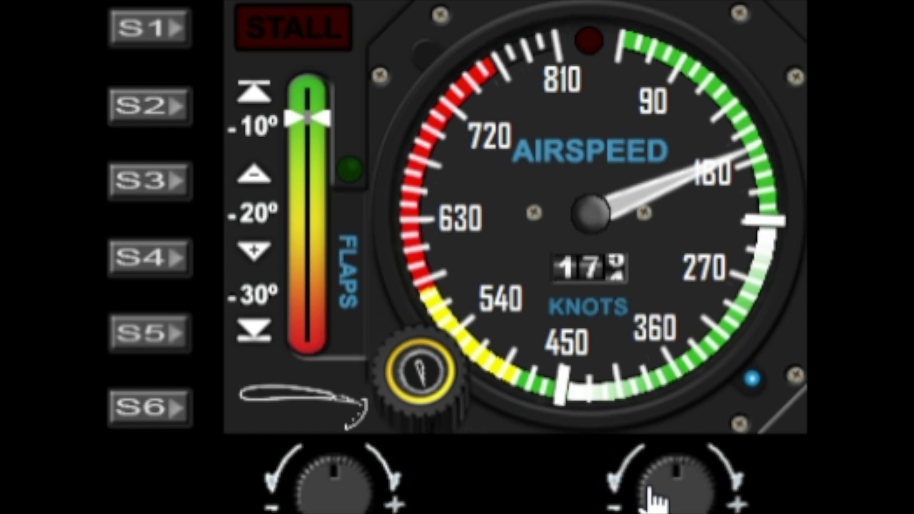
pyautogui.click(652, 496)
pyautogui.click(652, 497)
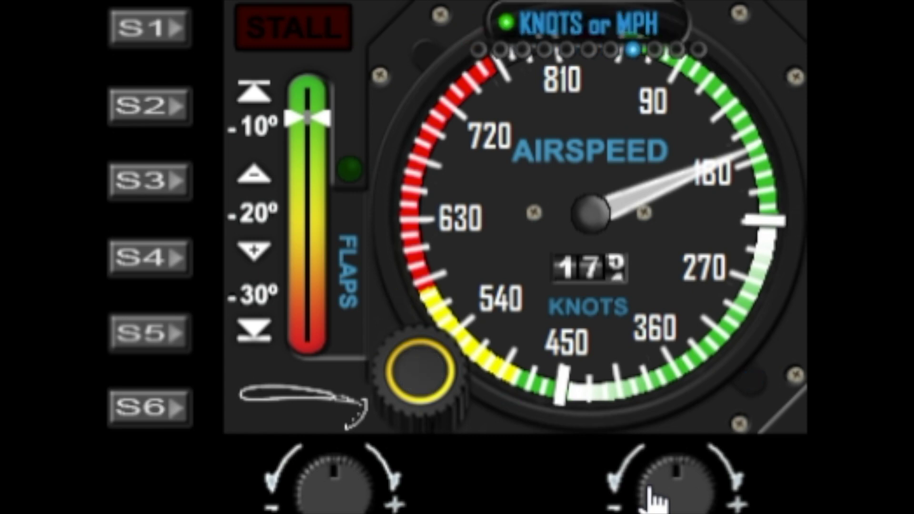
pyautogui.click(652, 497)
pyautogui.click(652, 497)
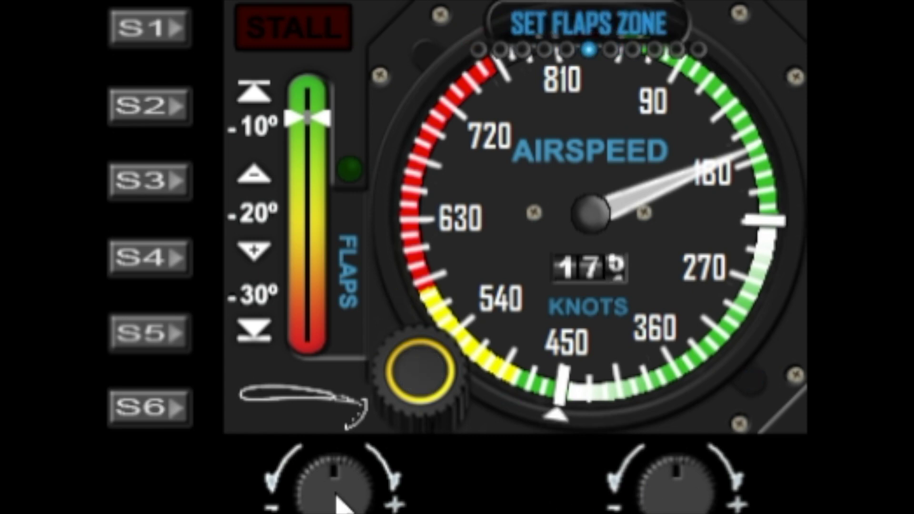
# Lower the white flaps zone start from about 450 toward 360, then reach Set Stall Zone.
pyautogui.click(312, 493)
pyautogui.click(311, 493)
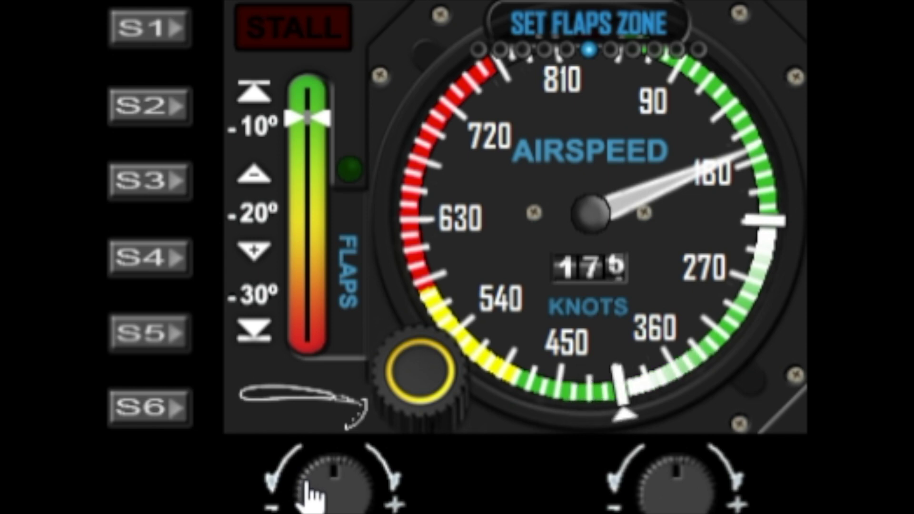
pyautogui.click(312, 494)
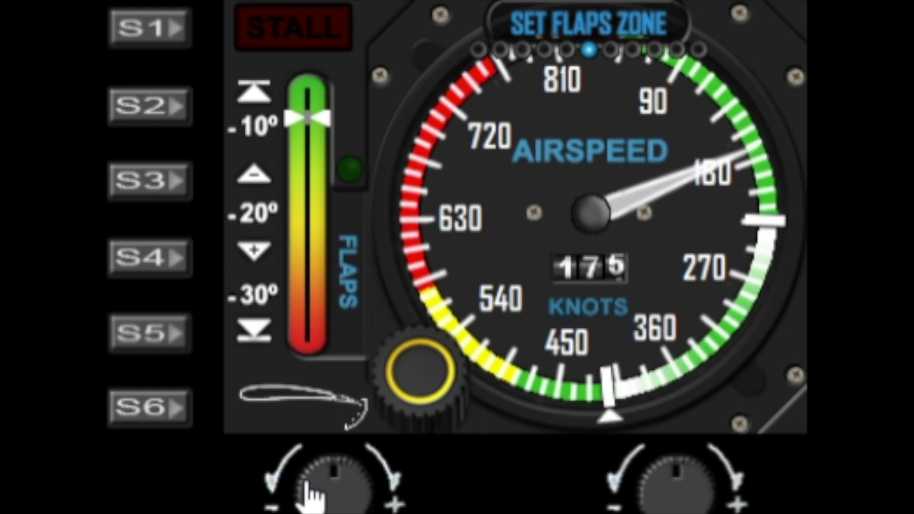
pyautogui.click(705, 495)
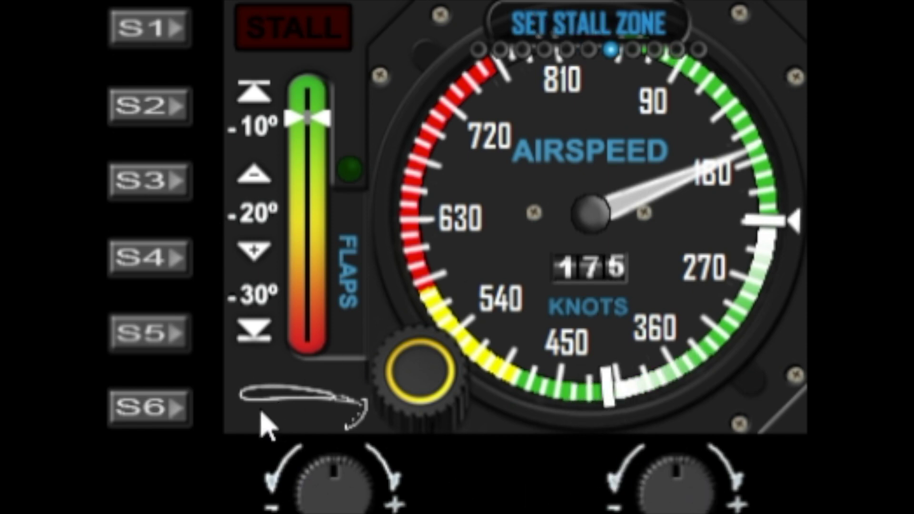
# Lower the stall speed mark two notches and advance to the Knots/MPH option.
pyautogui.click(308, 492)
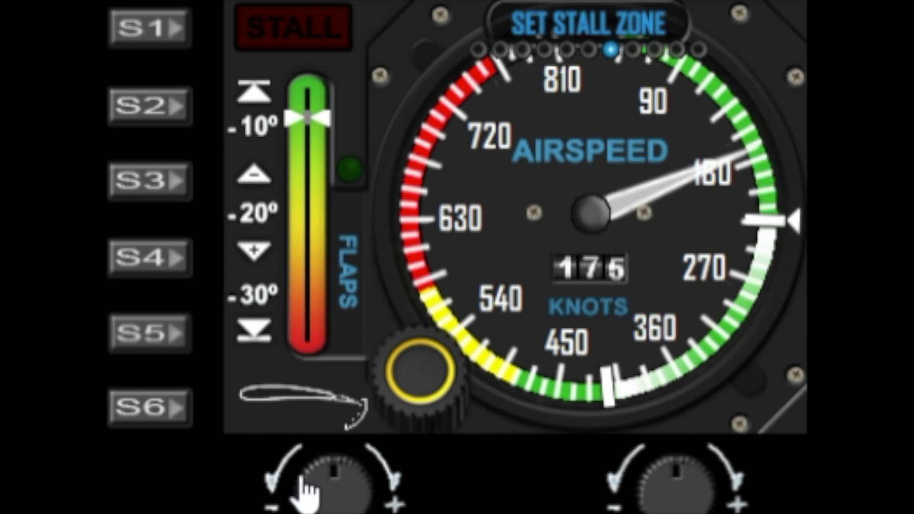
pyautogui.click(309, 493)
pyautogui.click(700, 497)
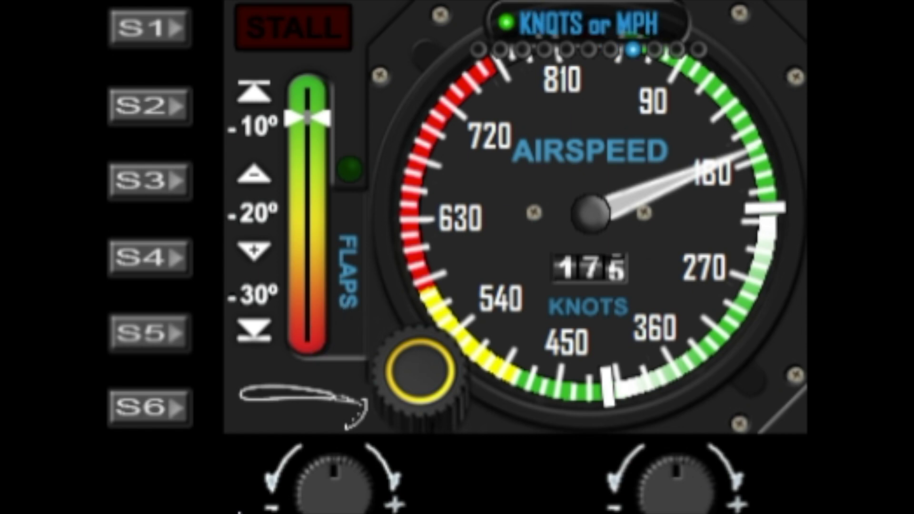
# Toggle the units between MPH and knots twice, finish on knots, and reach Speed Range.
pyautogui.click(323, 501)
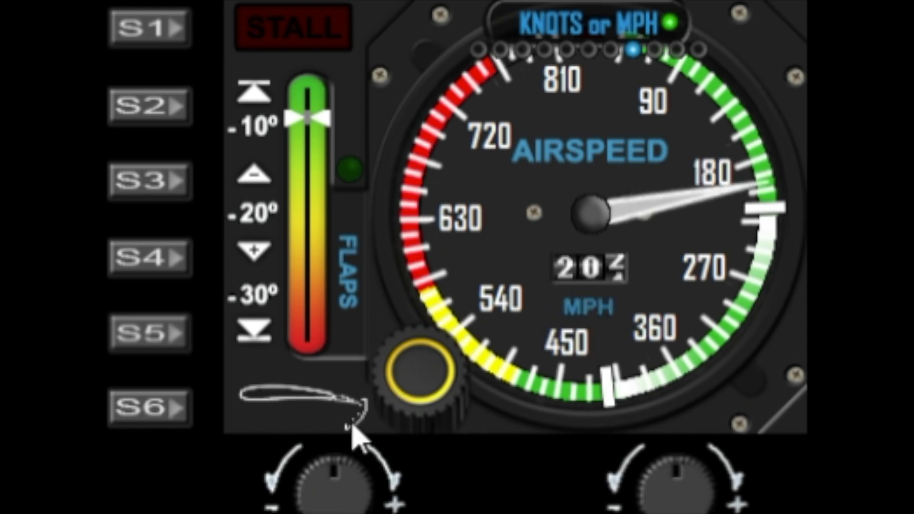
pyautogui.click(308, 493)
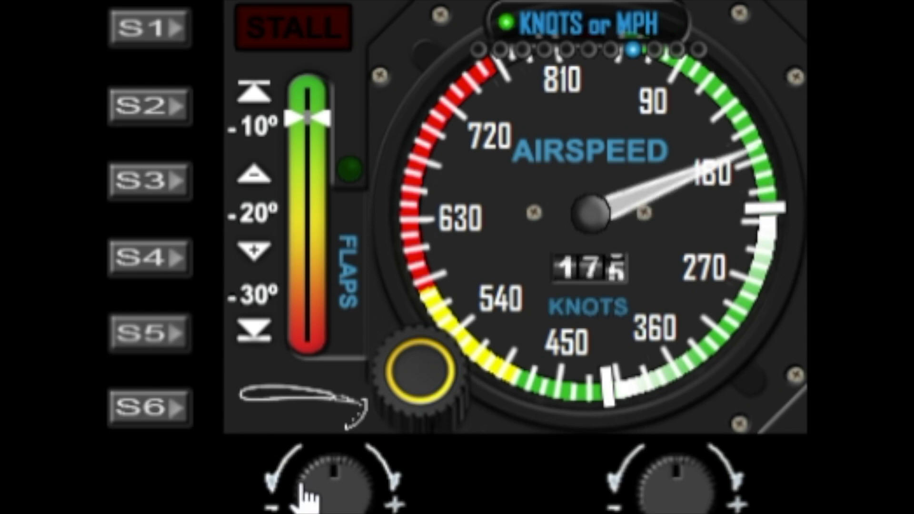
pyautogui.click(309, 493)
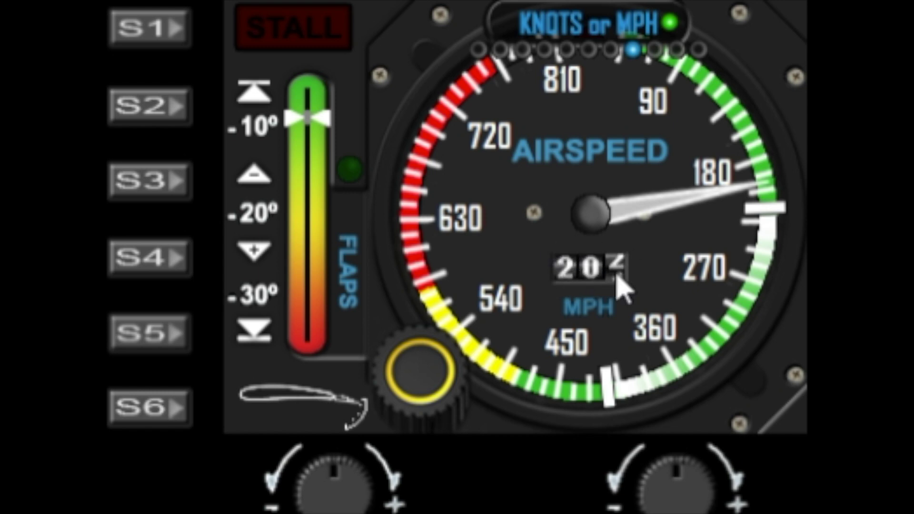
pyautogui.click(307, 491)
pyautogui.click(714, 503)
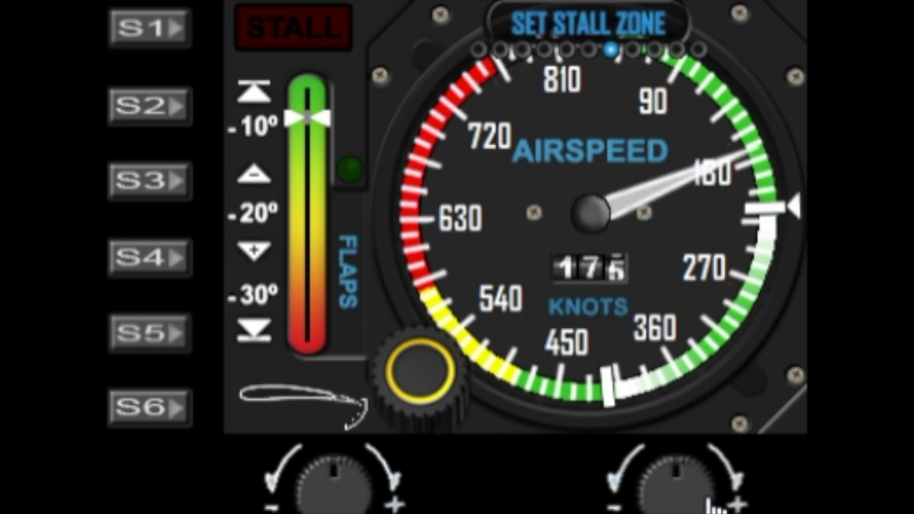
pyautogui.click(714, 503)
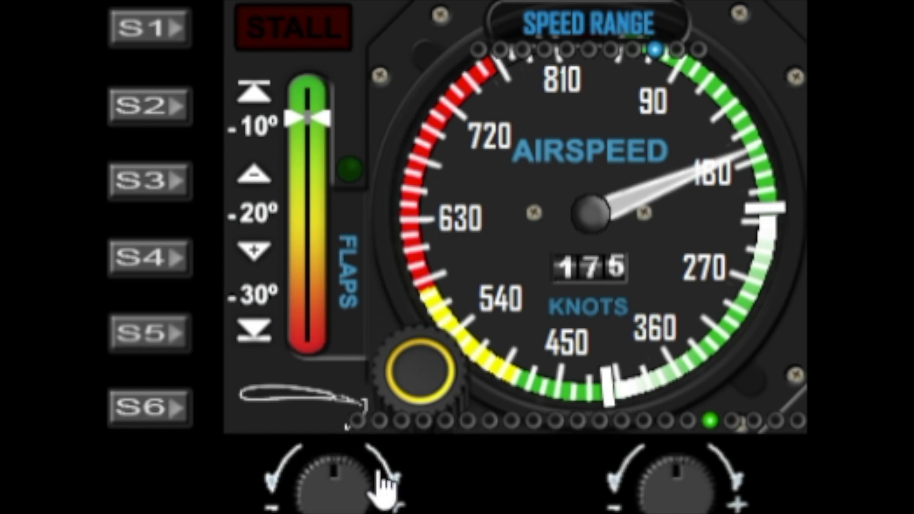
# Cycle the speed range to the 45-knot-step scale topping out at 405, then reach Glass Reflection.
pyautogui.click(318, 509)
pyautogui.click(319, 509)
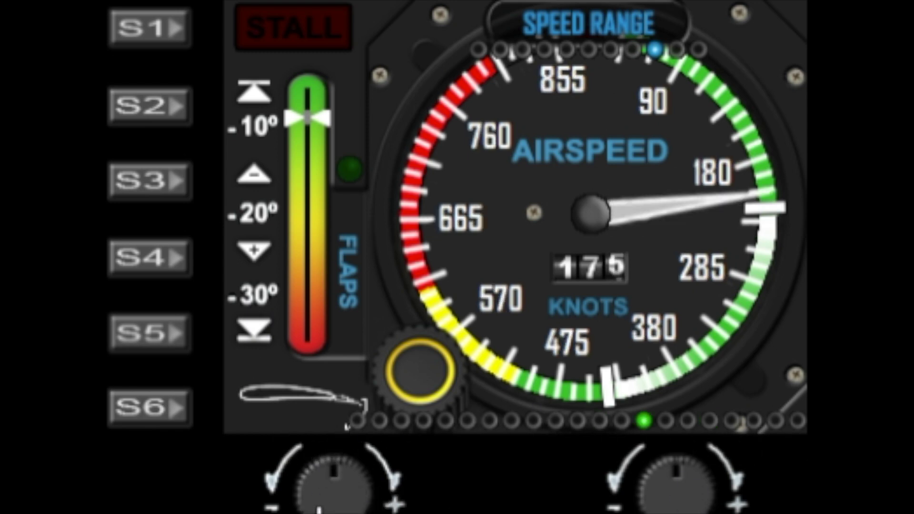
pyautogui.click(318, 509)
pyautogui.click(318, 509)
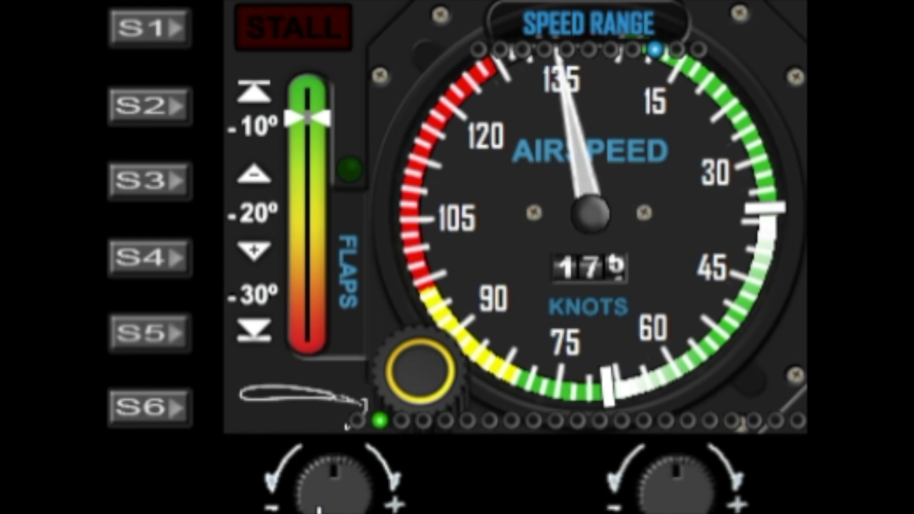
pyautogui.click(317, 509)
pyautogui.click(318, 508)
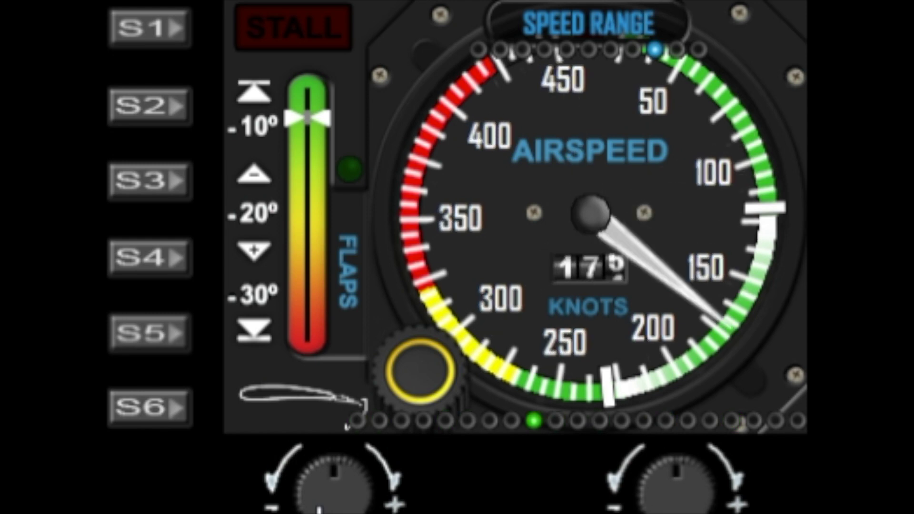
pyautogui.click(318, 509)
pyautogui.click(318, 509)
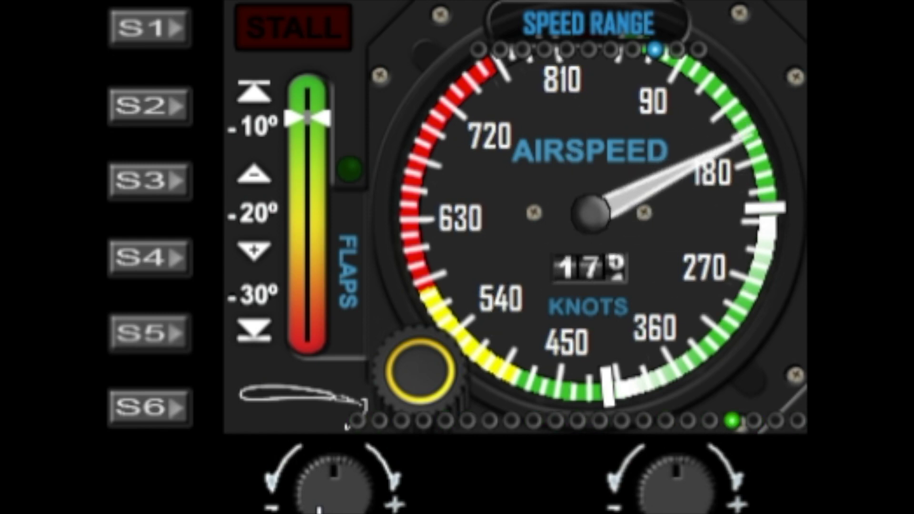
pyautogui.click(318, 509)
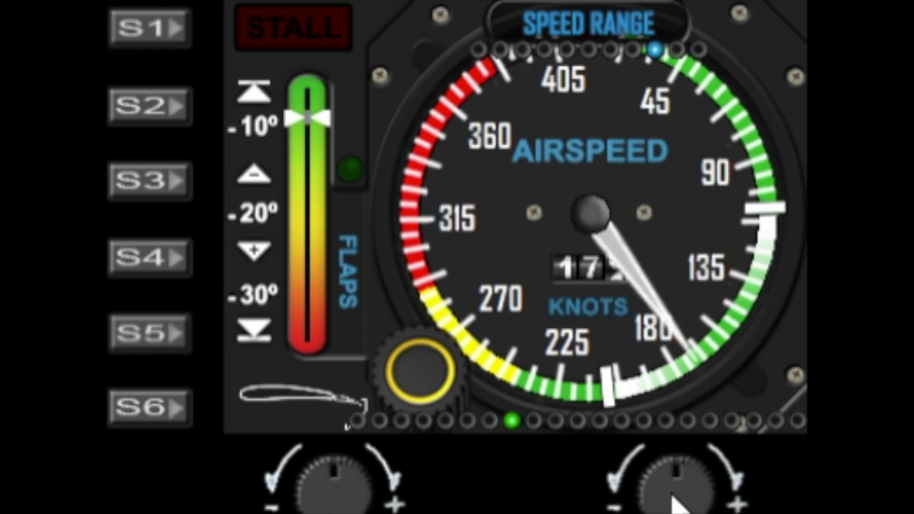
pyautogui.click(675, 479)
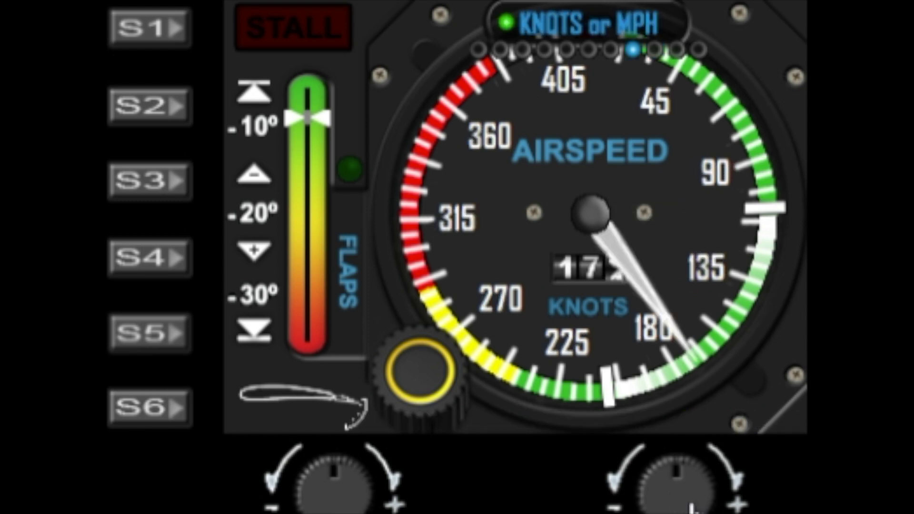
pyautogui.click(675, 479)
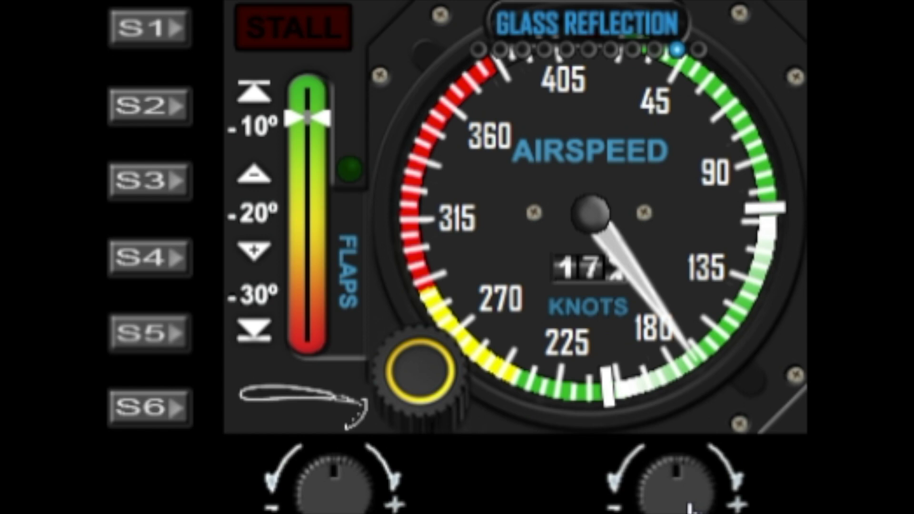
# Turn on the glass reflection sheen and advance to Backgnd Colour.
pyautogui.click(350, 501)
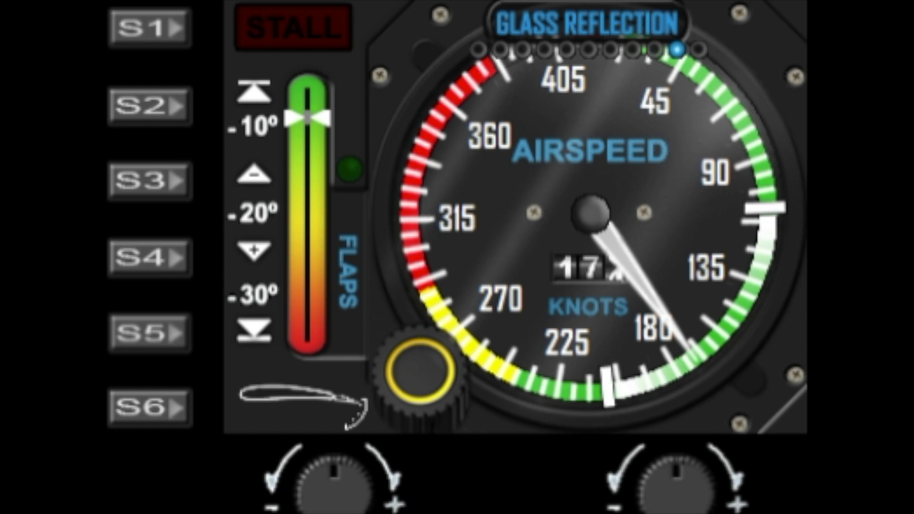
pyautogui.click(704, 493)
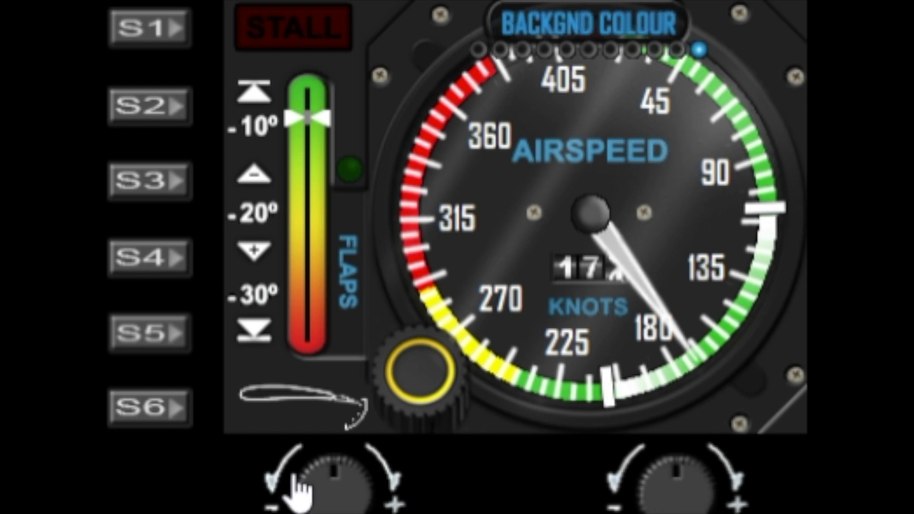
# Turn the background colour from grey to black around the dial and the whole panel.
pyautogui.click(312, 490)
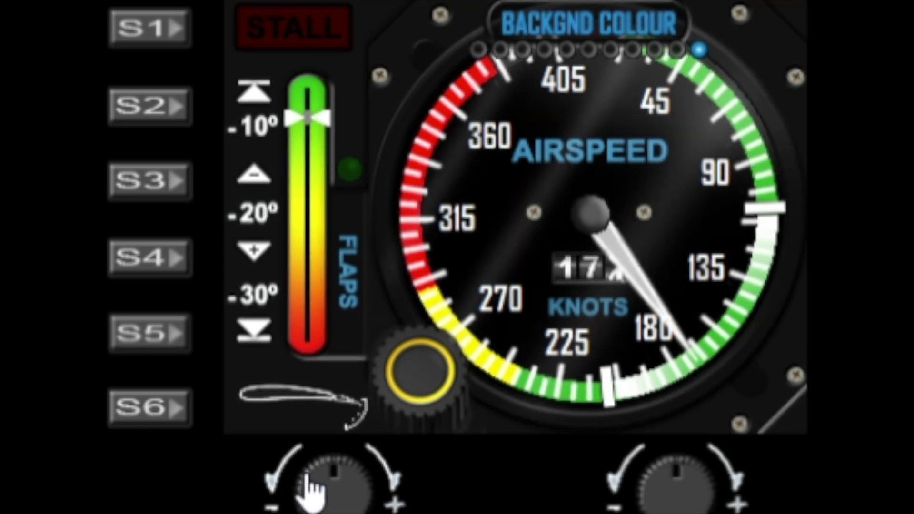
pyautogui.click(312, 489)
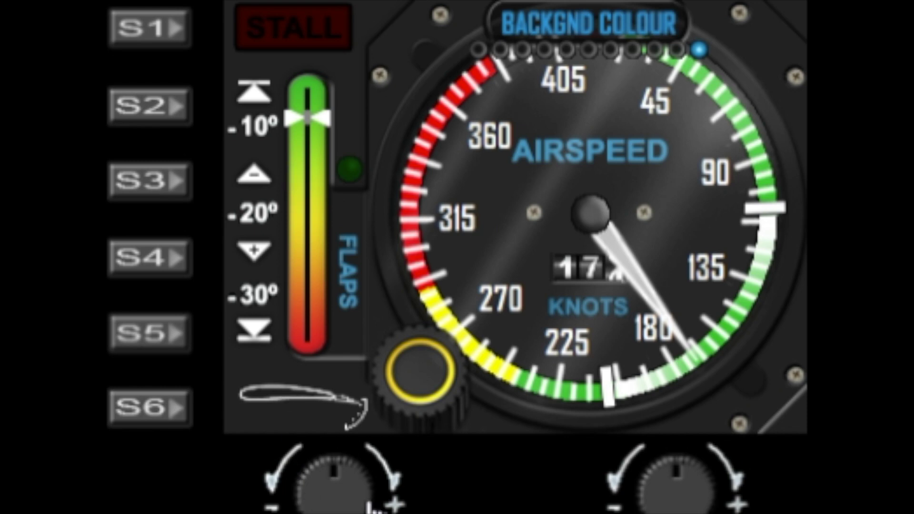
pyautogui.click(377, 492)
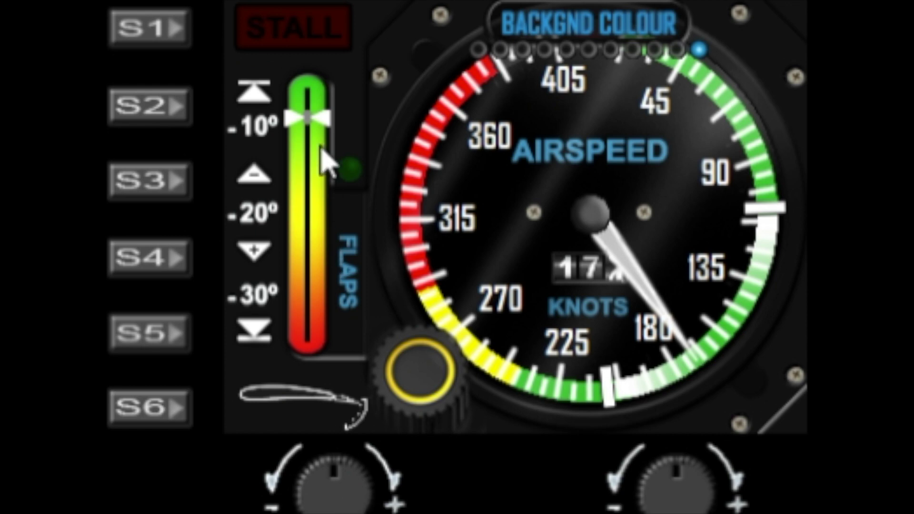
pyautogui.click(364, 493)
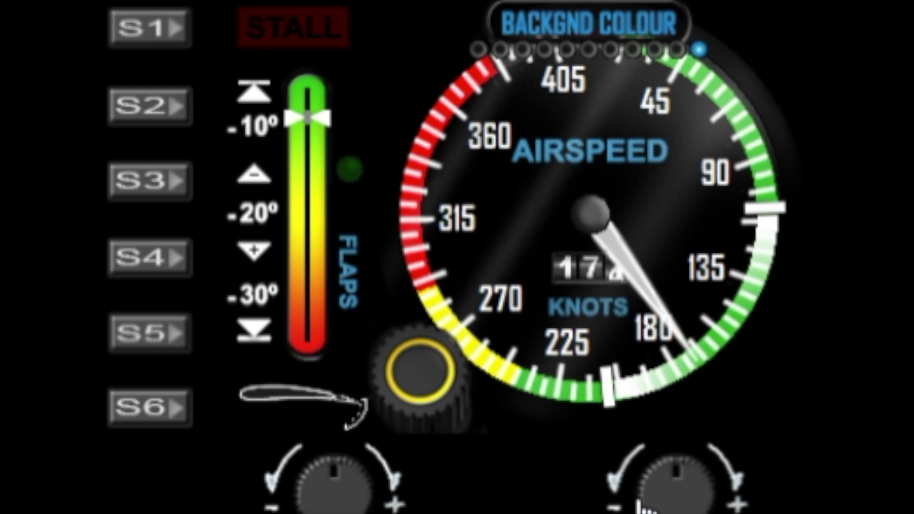
# Step the mini-menu back one option to GLASS REFLECTION.
pyautogui.click(646, 500)
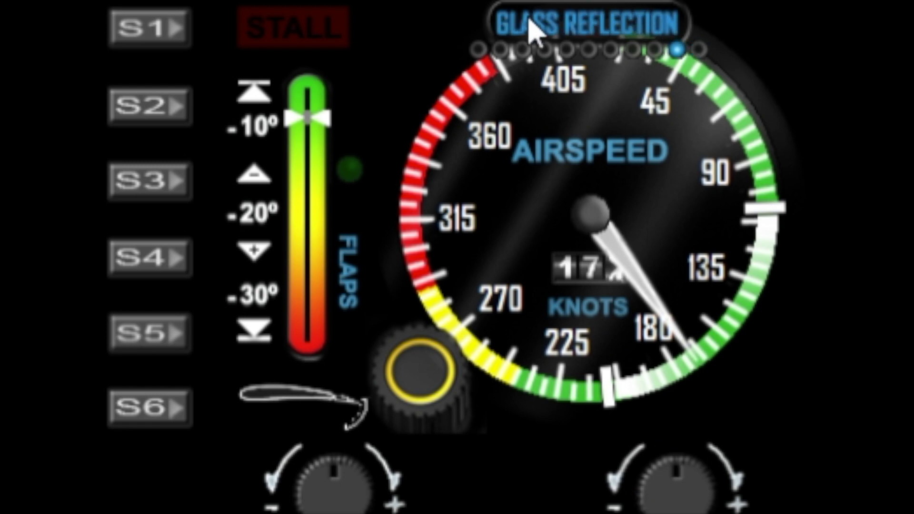